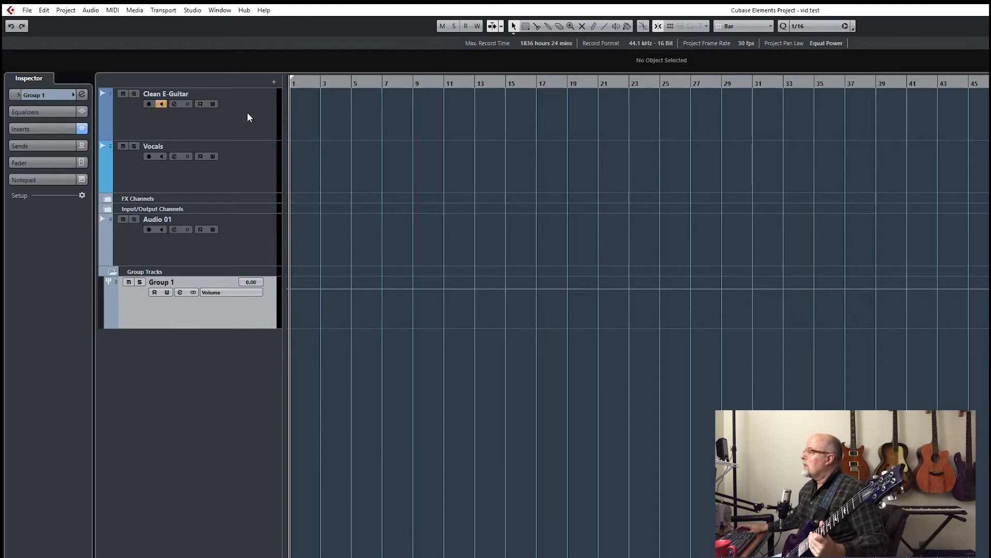
Select the Clean E-Guitar track and check its input bus choices, keeping Mono In 2.
{"action": "left_click", "coordinate": [248, 114]}
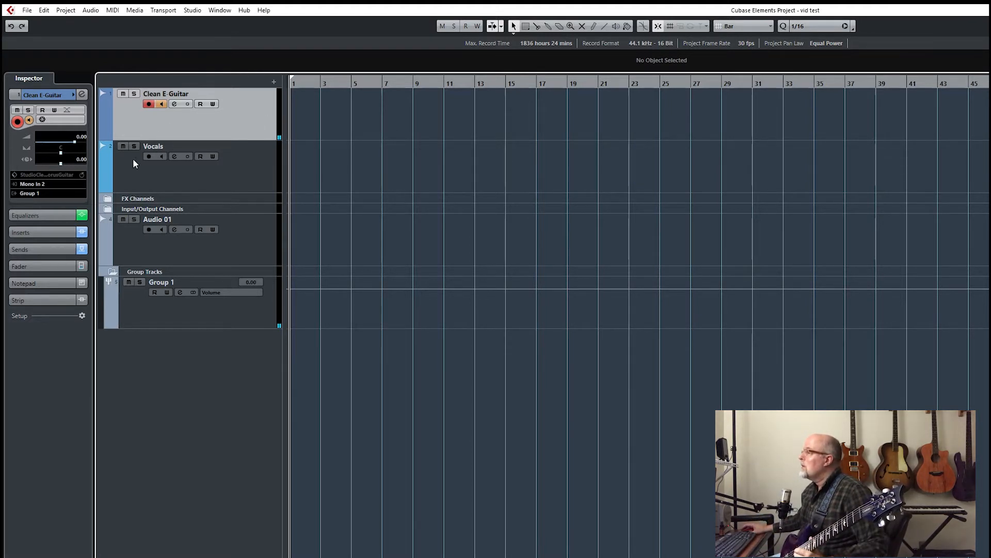
{"action": "left_click", "coordinate": [69, 185]}
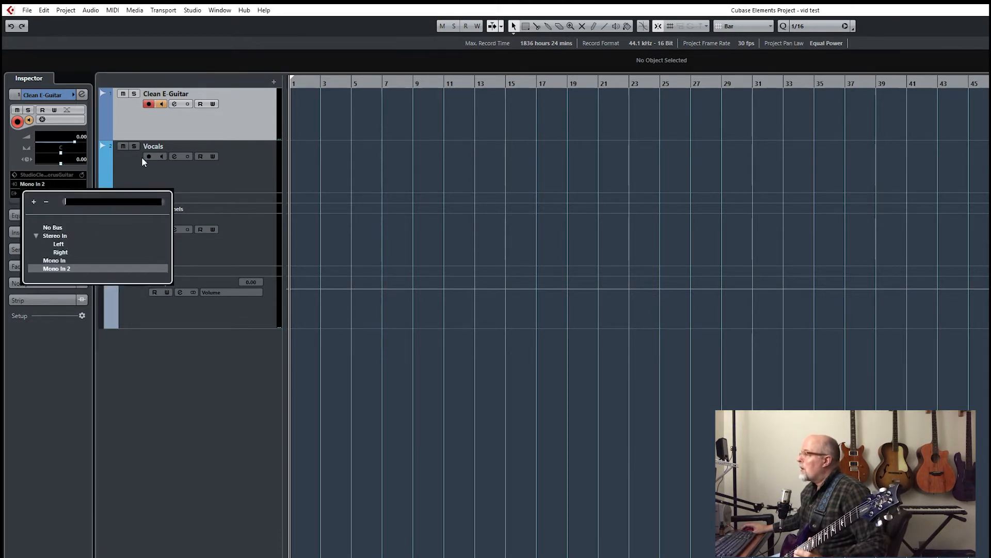
{"action": "left_click", "coordinate": [216, 127]}
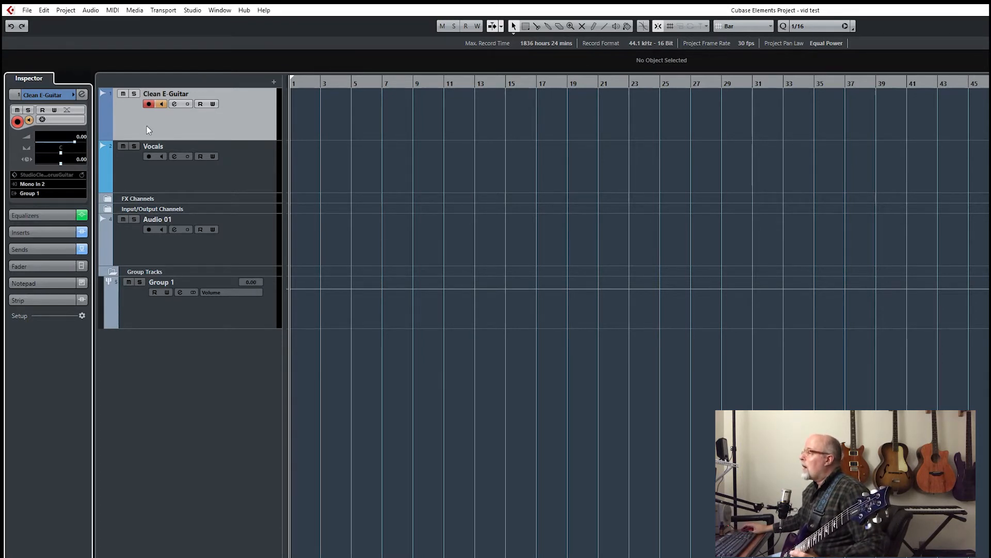
Open the BIAS FX_x64 insert on the Clean E-Guitar channel, examine its amp chain, and move the plug-in window out of view.
{"action": "left_click", "coordinate": [175, 105]}
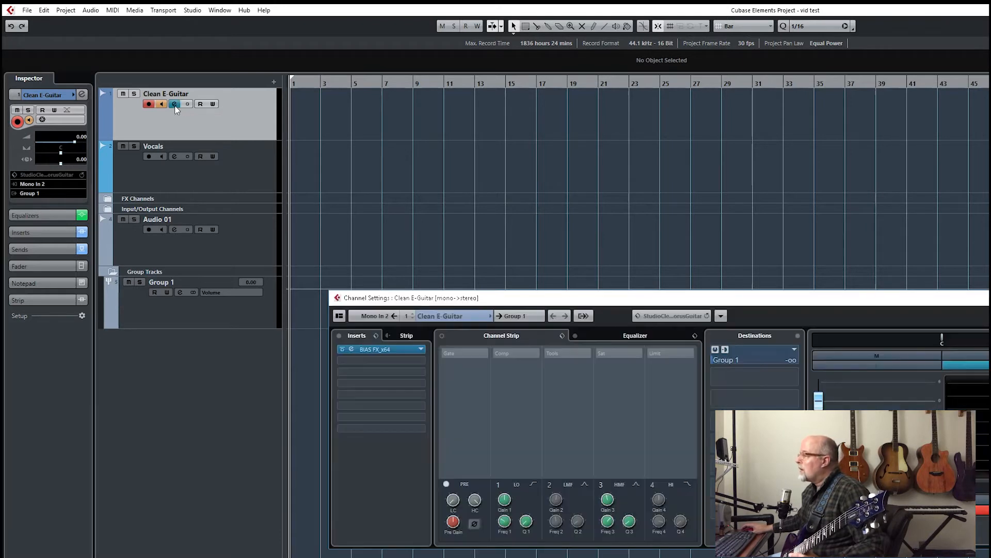
{"action": "left_click", "coordinate": [385, 348]}
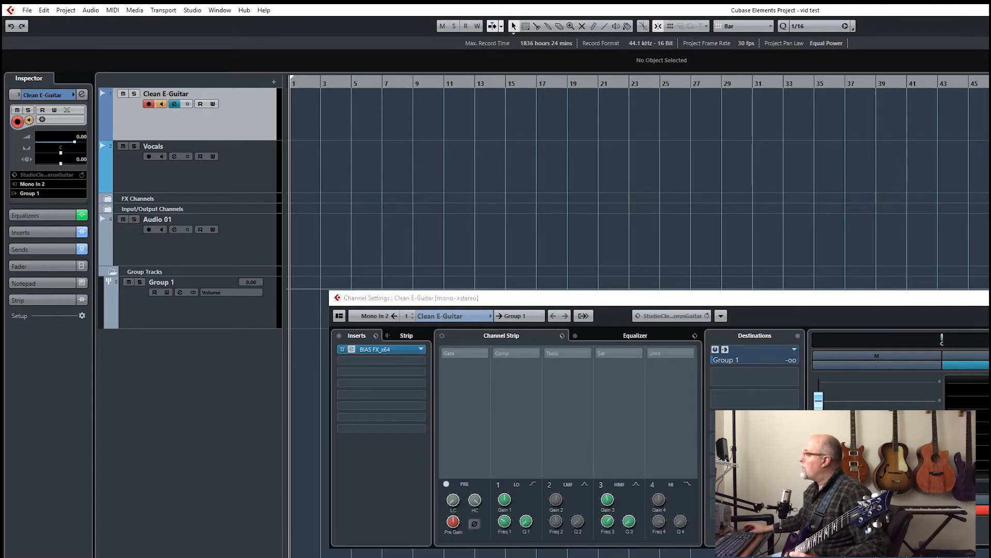
{"action": "left_click", "coordinate": [990, 298]}
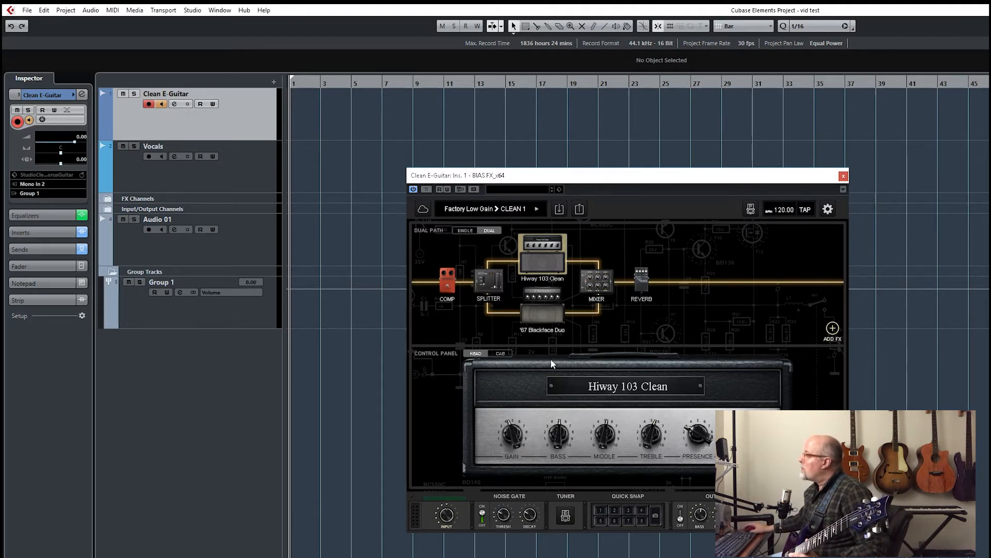
{"action": "mouse_move", "coordinate": [448, 288]}
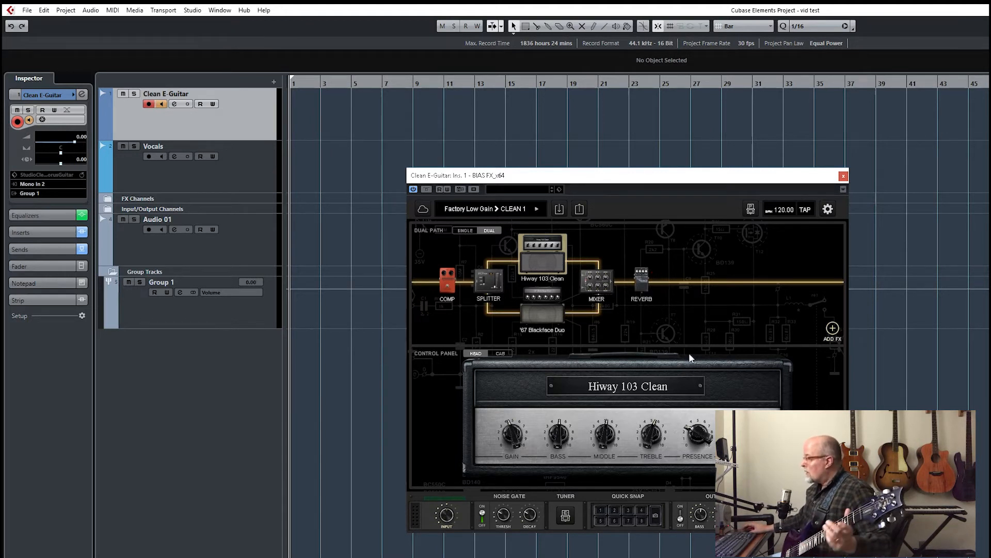
{"action": "left_click_drag", "start_coordinate": [542, 174], "coordinate": [499, 0]}
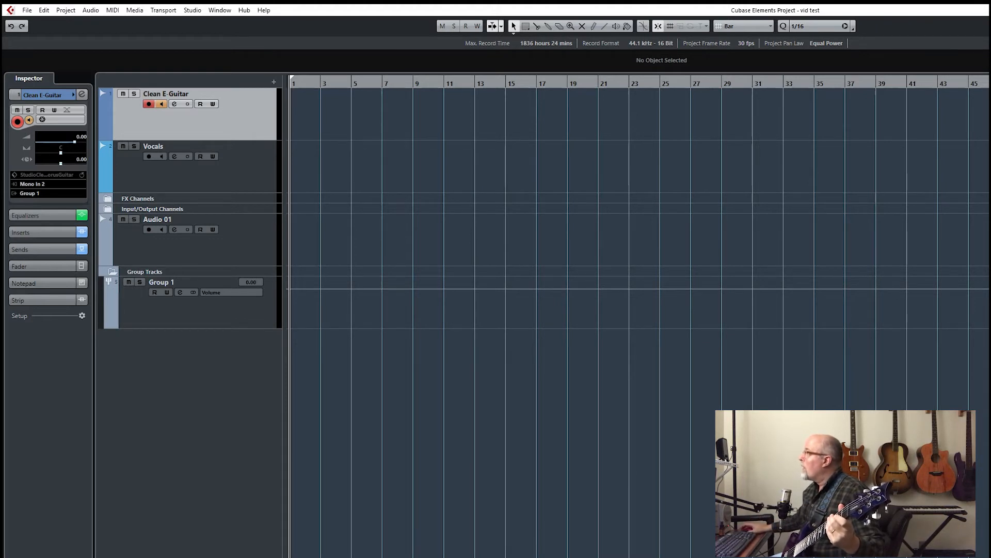
Bring the transport bar into the project area and run the transport to rehearse the guitar part at the current tempo.
{"action": "left_click_drag", "start_coordinate": [506, 3], "coordinate": [326, 555]}
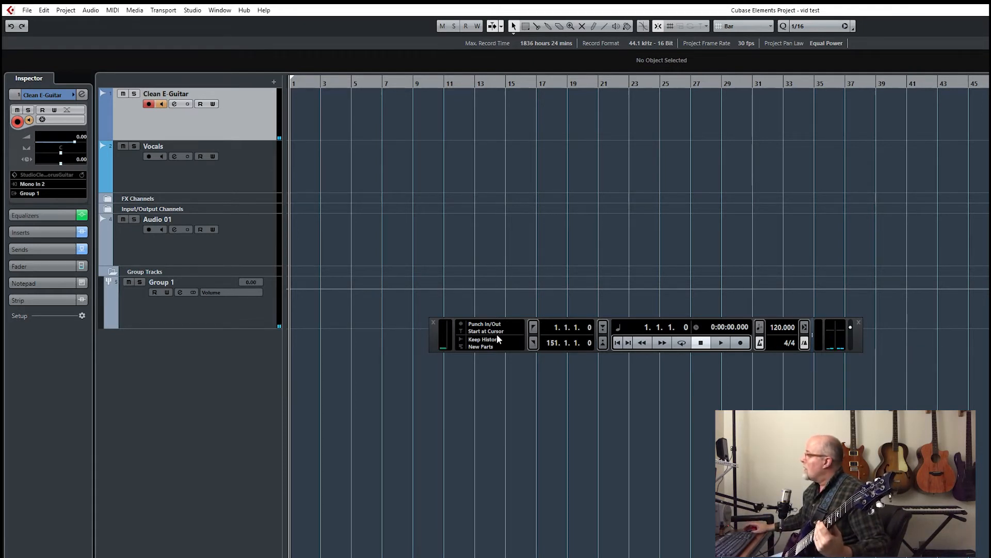
{"action": "left_click", "coordinate": [529, 416]}
{"action": "key", "text": "space"}
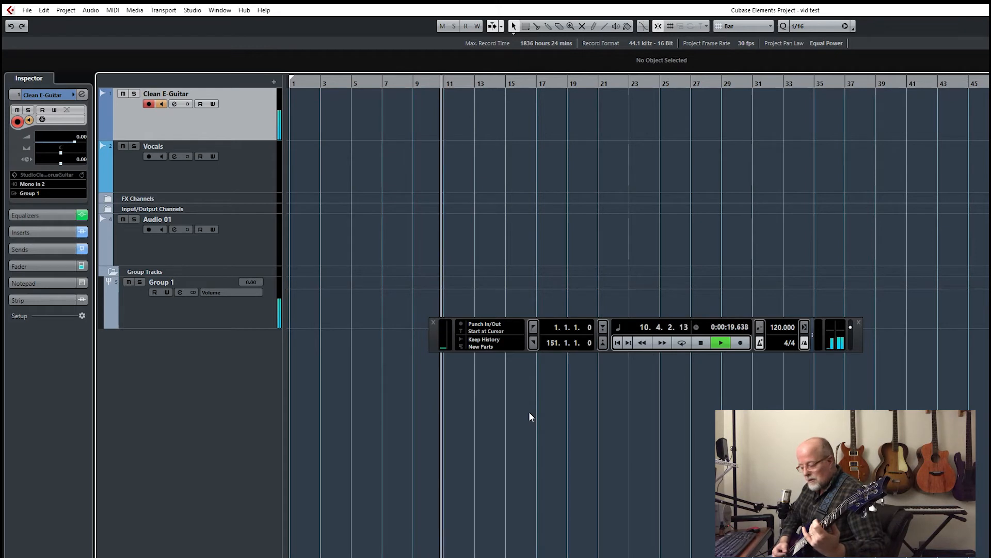
{"action": "key", "text": "space"}
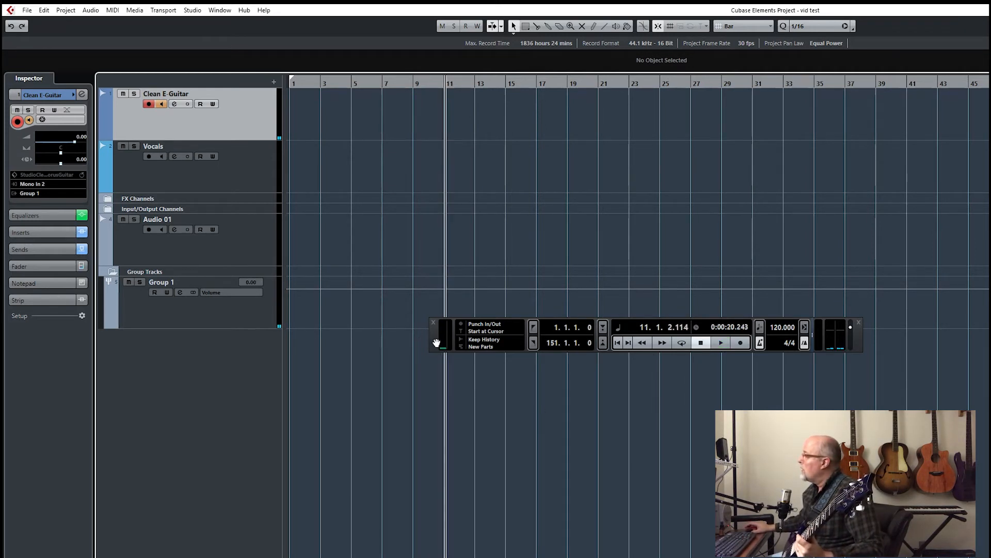
Set the project tempo to 125, run the transport to rehearse at that speed, and close the transport bar.
{"action": "double_click", "coordinate": [781, 329]}
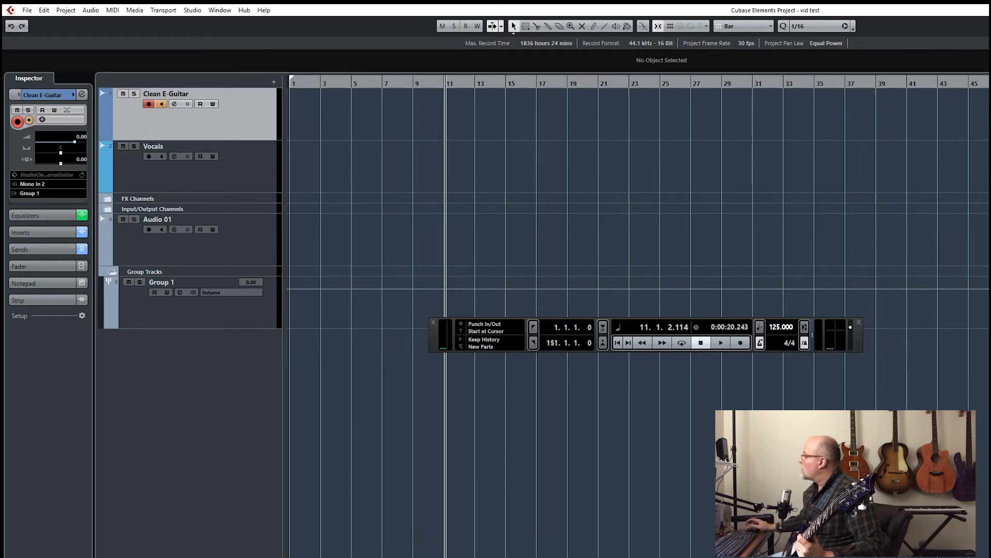
{"action": "key", "text": "Return"}
{"action": "key", "text": "space"}
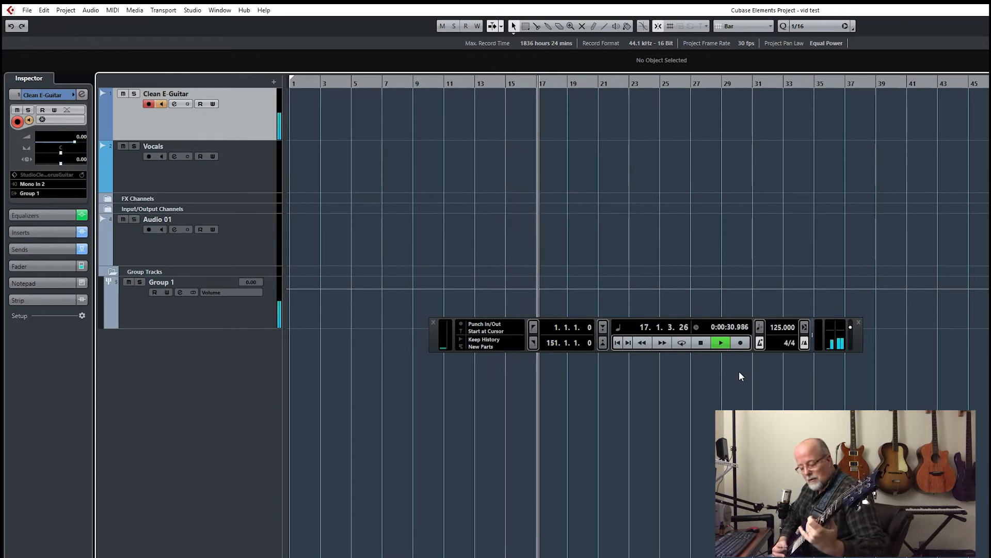
{"action": "key", "text": "space"}
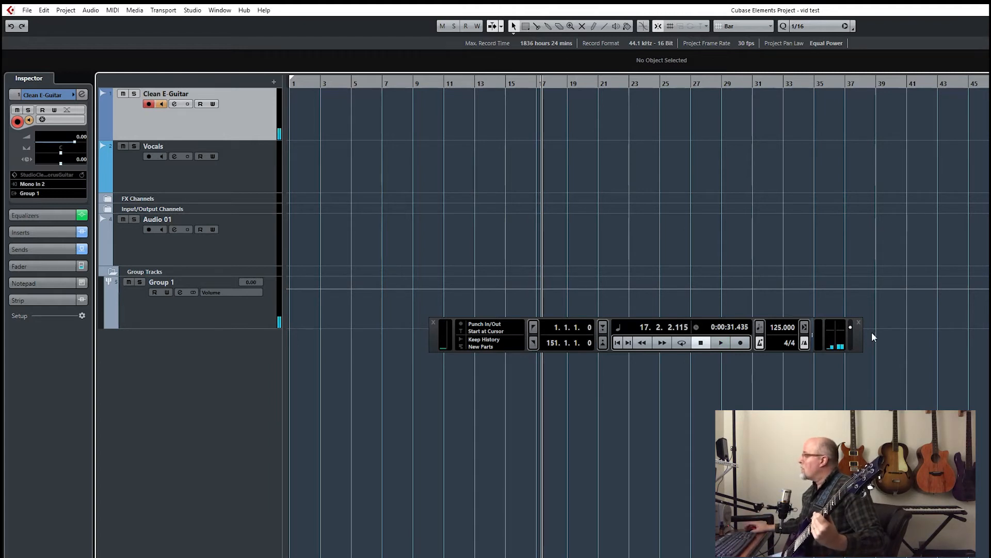
{"action": "left_click", "coordinate": [859, 322]}
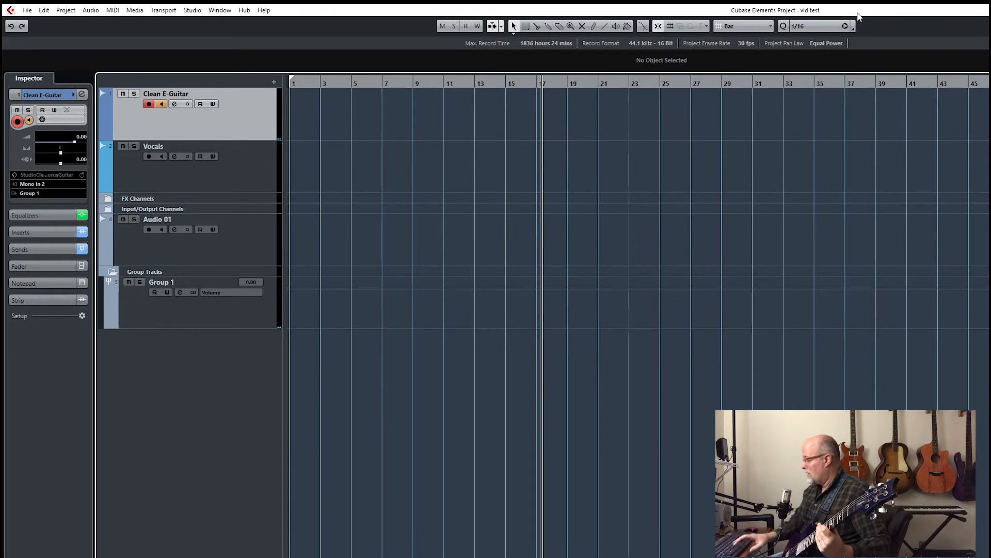
Record about 16 bars on Clean E-Guitar from the project start with monitoring on, and play the take back with monitoring off.
{"action": "key", "text": "Home"}
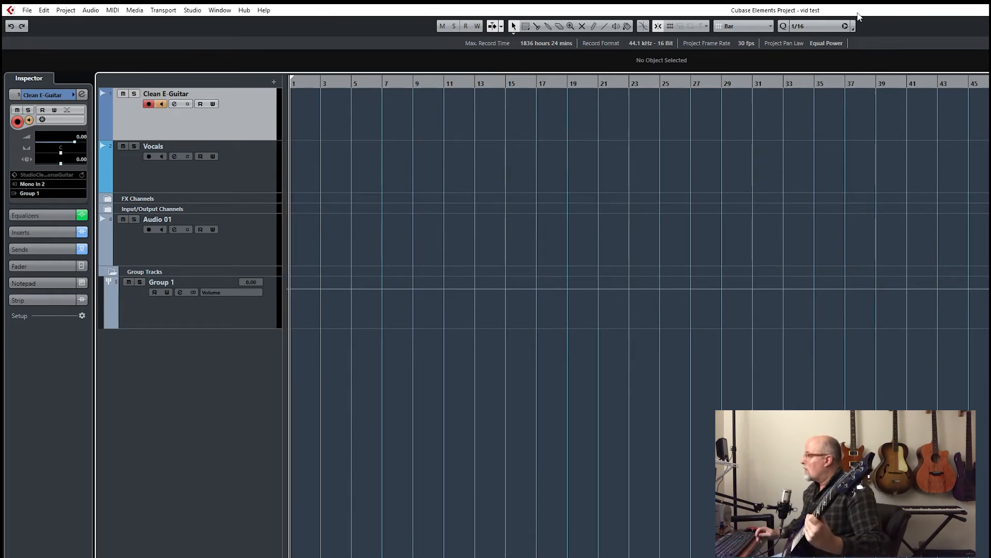
{"action": "left_click", "coordinate": [161, 105]}
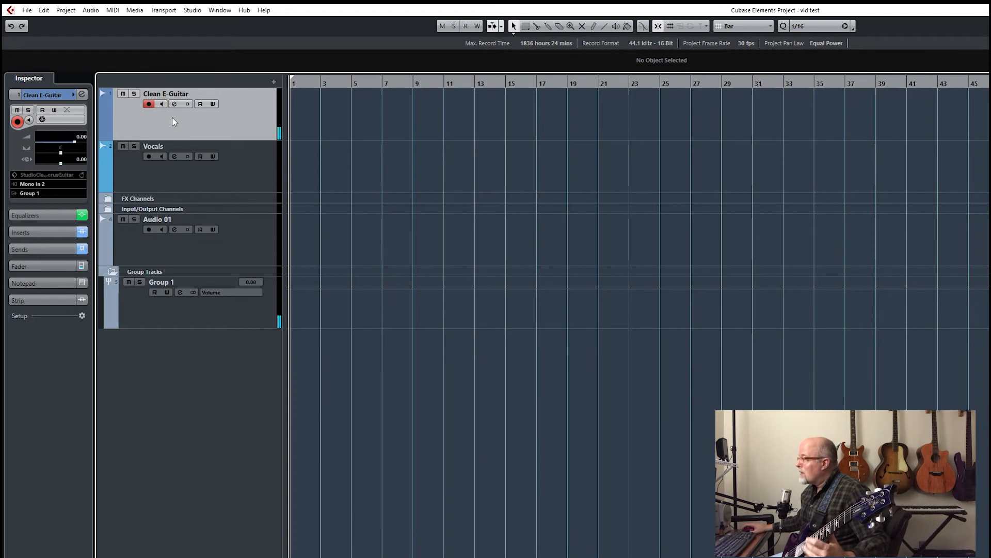
{"action": "left_click", "coordinate": [162, 104]}
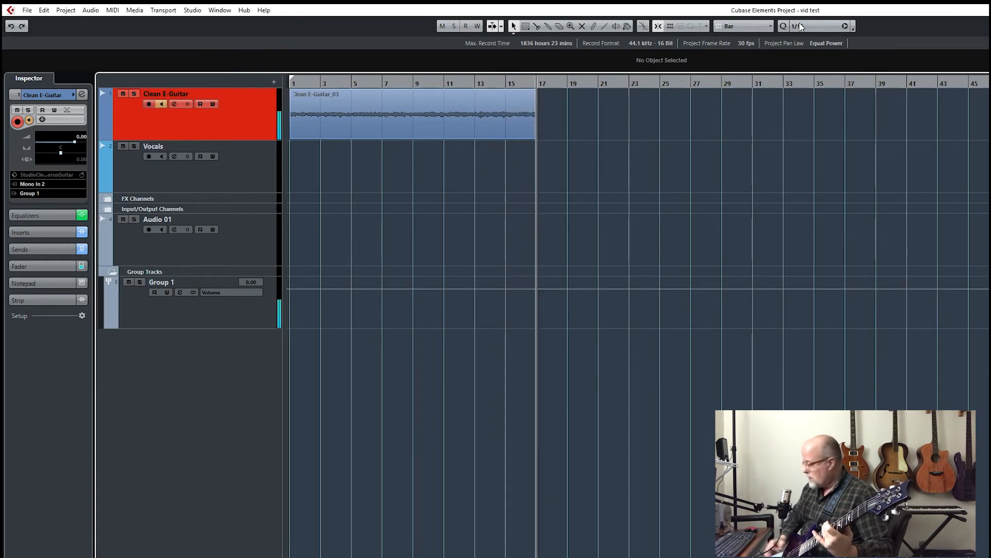
{"action": "key", "text": "space"}
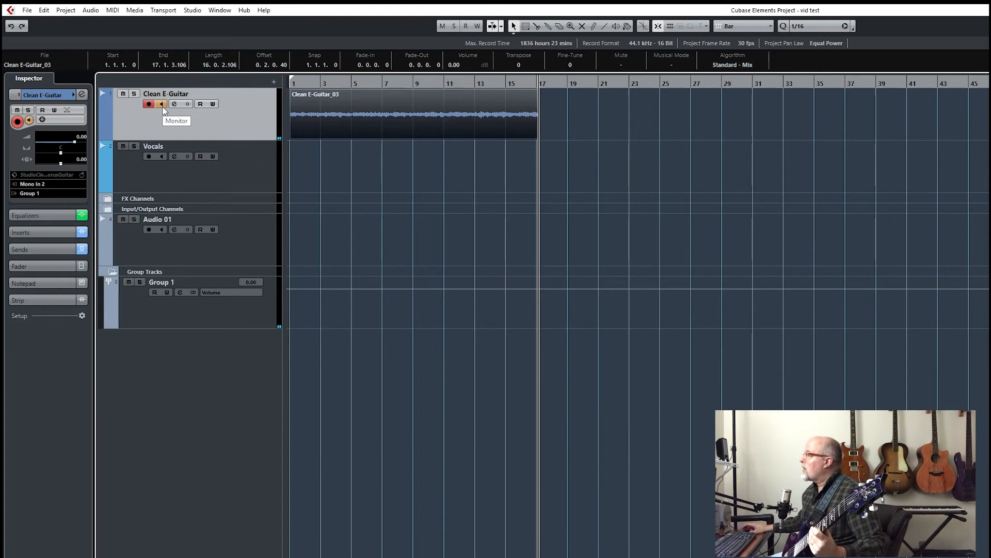
{"action": "key", "text": "Home"}
{"action": "key", "text": "space"}
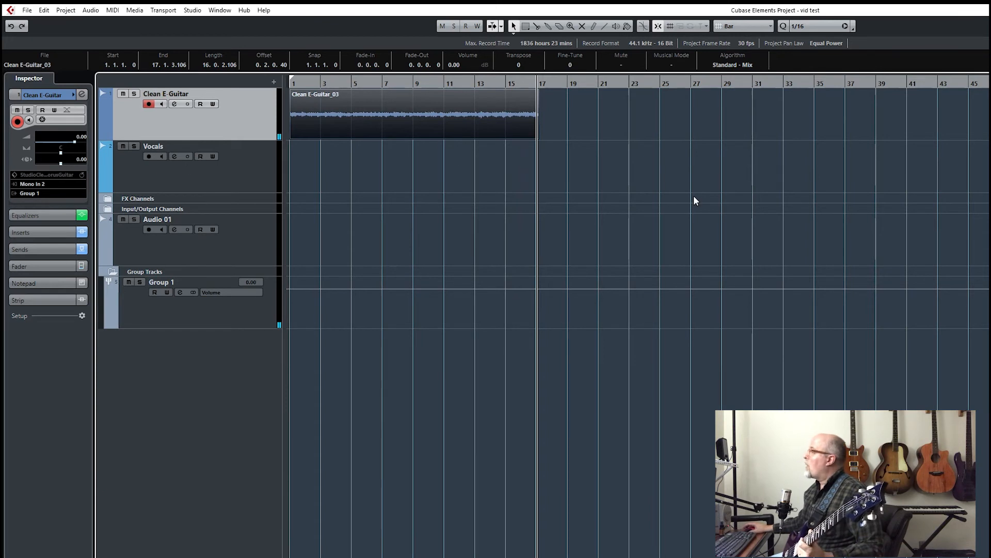
Split the recorded guitar clip at bars 13, 9 and 5 into four-bar segments.
{"action": "left_click", "coordinate": [477, 132]}
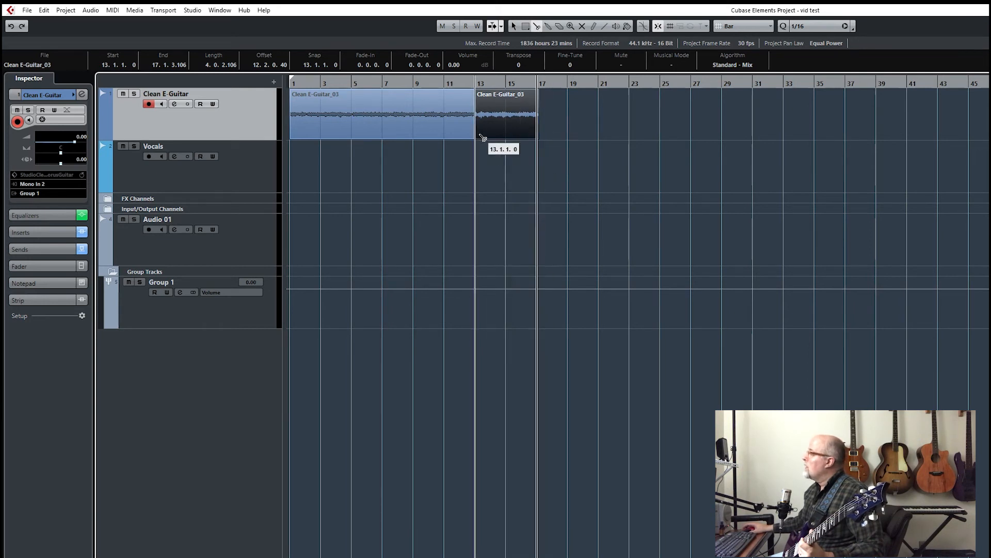
{"action": "left_click", "coordinate": [416, 135]}
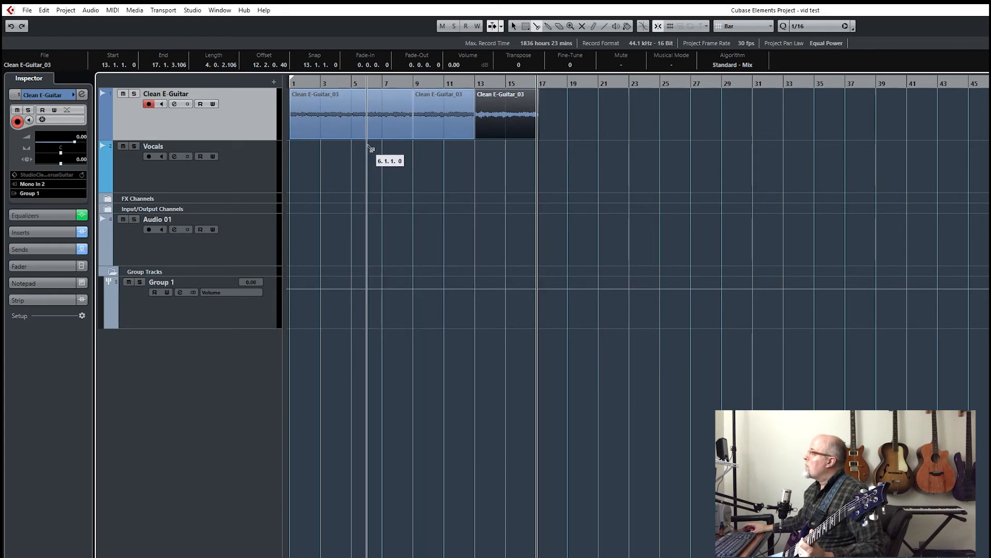
{"action": "left_click", "coordinate": [356, 131]}
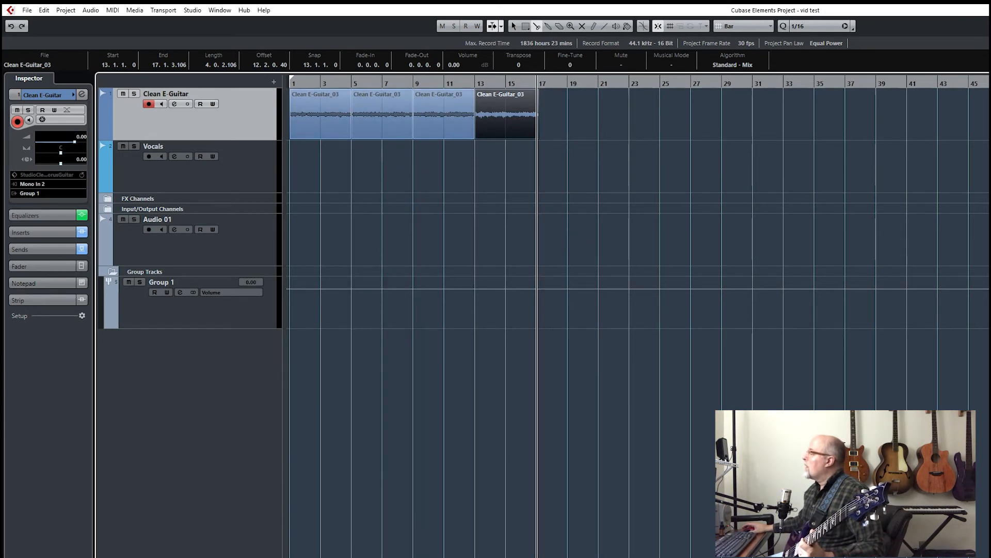
Delete the three guitar segments before bar 13 and cut off the remaining clip's tail at bar 17.
{"action": "left_click", "coordinate": [515, 27]}
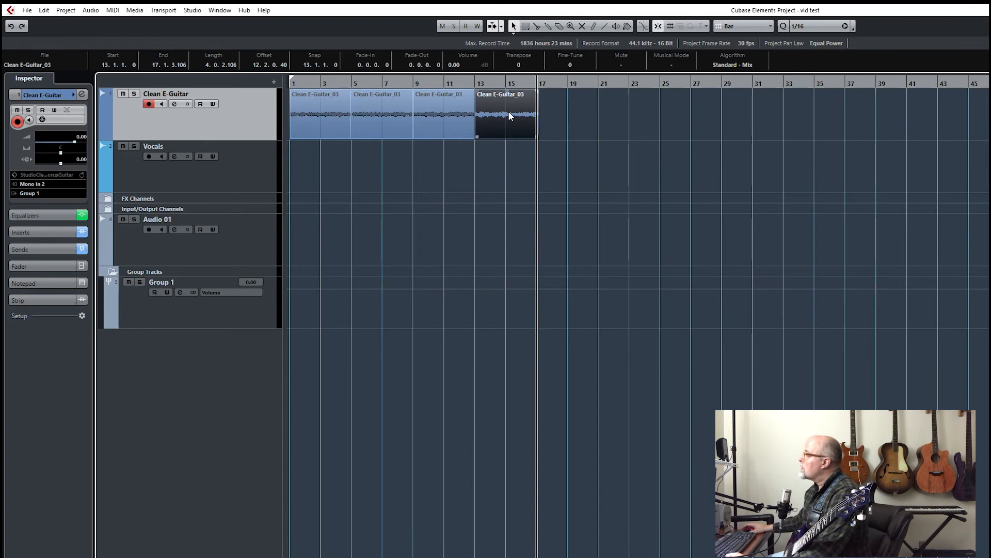
{"action": "mouse_move", "coordinate": [508, 112]}
{"action": "left_mouse_down"}
{"action": "mouse_move", "coordinate": [578, 116]}
{"action": "mouse_move", "coordinate": [509, 122]}
{"action": "left_mouse_up"}
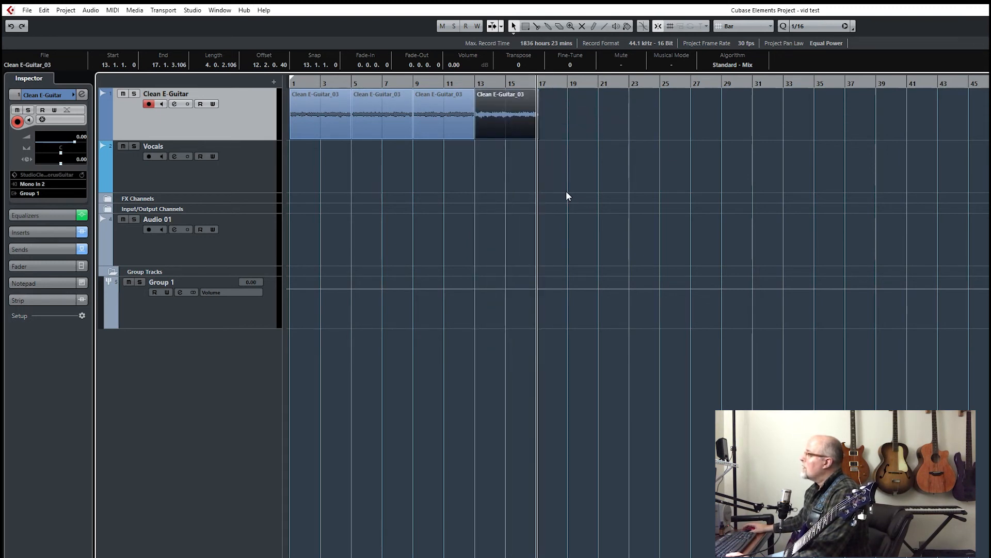
{"action": "left_click_drag", "start_coordinate": [458, 177], "coordinate": [418, 158]}
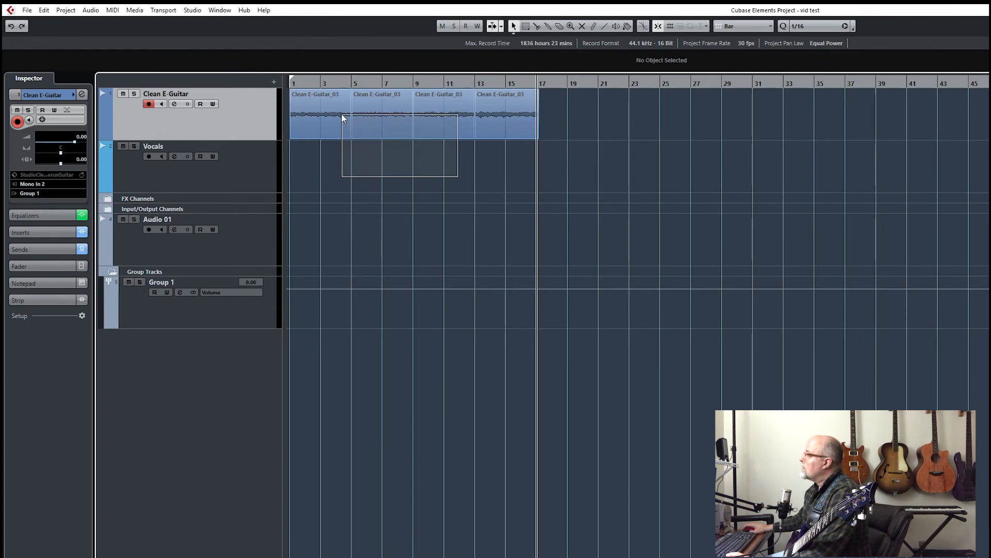
{"action": "left_click_drag", "start_coordinate": [341, 113], "coordinate": [340, 114]}
{"action": "key", "text": "Delete"}
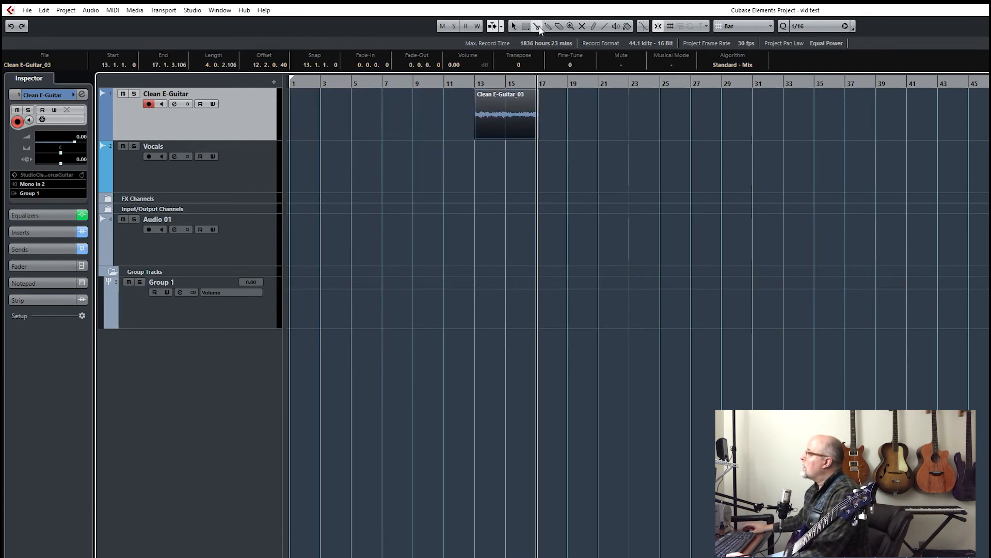
{"action": "left_click", "coordinate": [539, 126]}
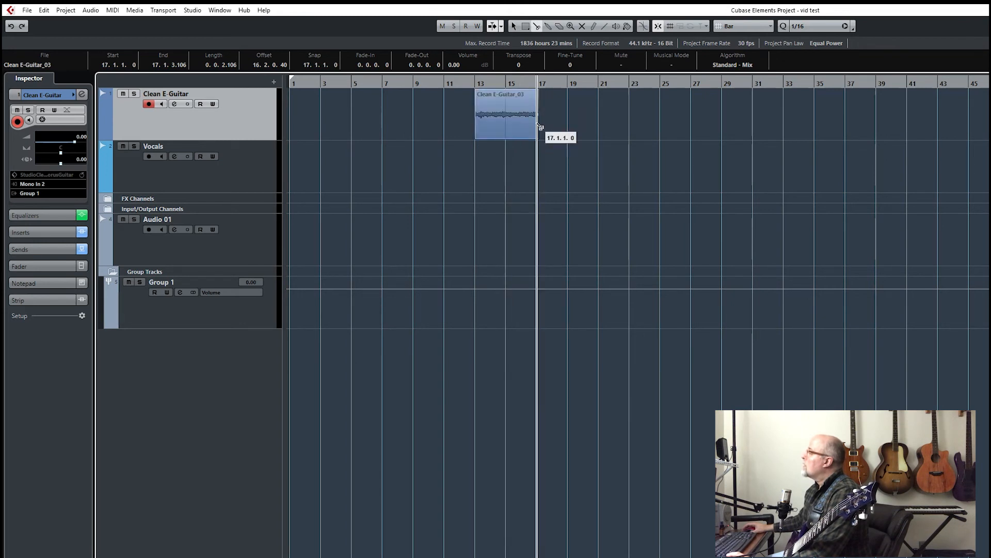
{"action": "key", "text": "Delete"}
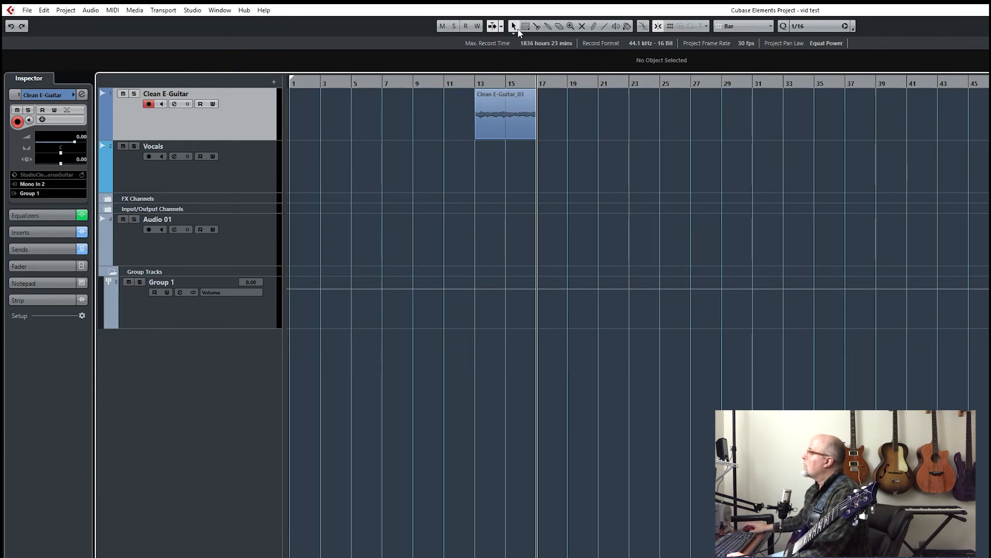
Move the remaining four-bar guitar clip to bar 1 and play it from the project start.
{"action": "left_click_drag", "start_coordinate": [527, 125], "coordinate": [338, 134]}
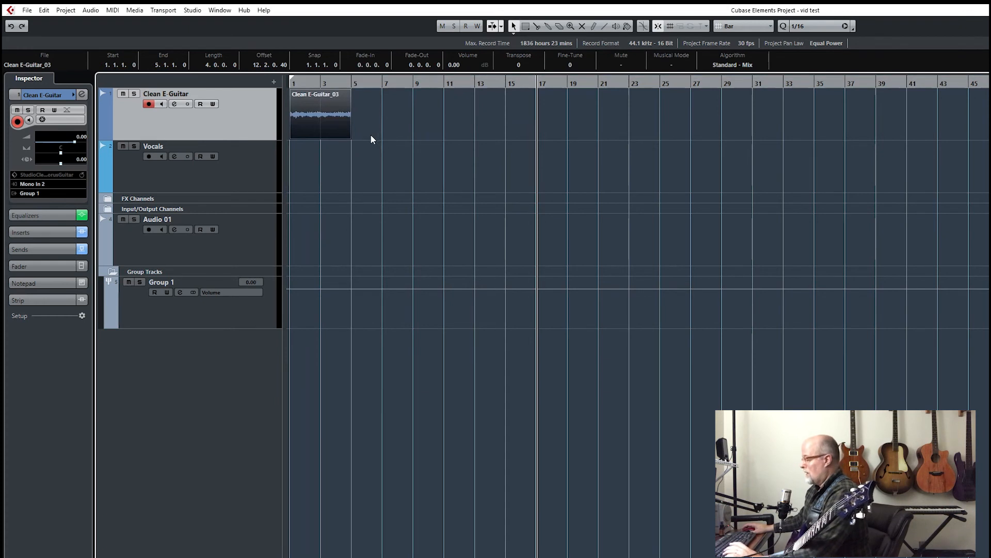
{"action": "key", "text": "Home"}
{"action": "key", "text": "space"}
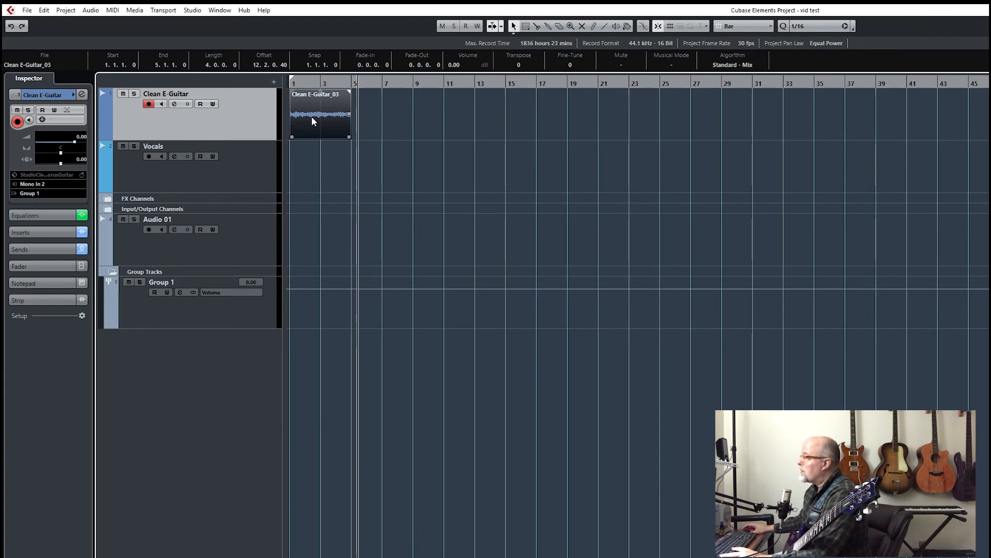
Duplicate the four-bar guitar clip at bar 5 and play both clips from the project start.
{"action": "left_click_drag", "start_coordinate": [312, 118], "coordinate": [374, 120]}
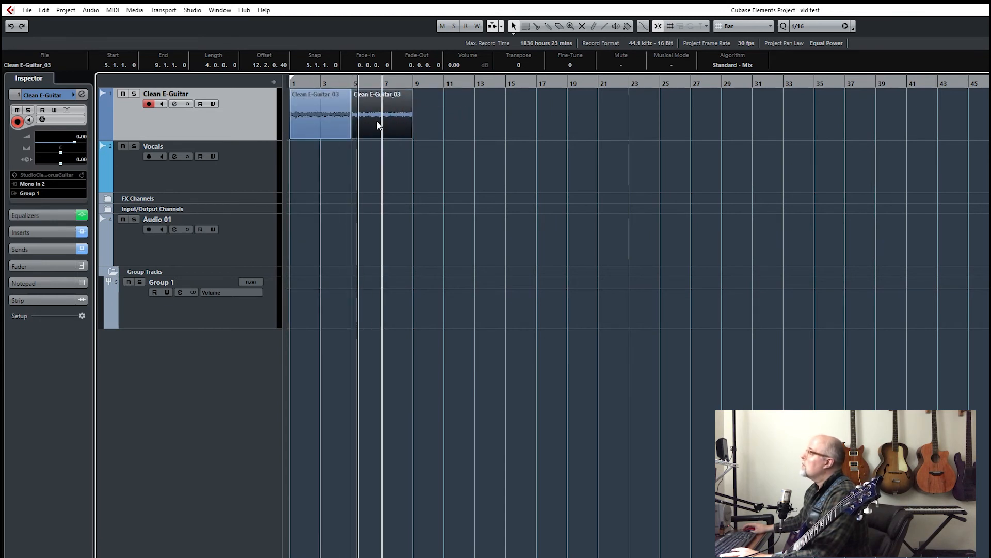
{"action": "key", "text": "period"}
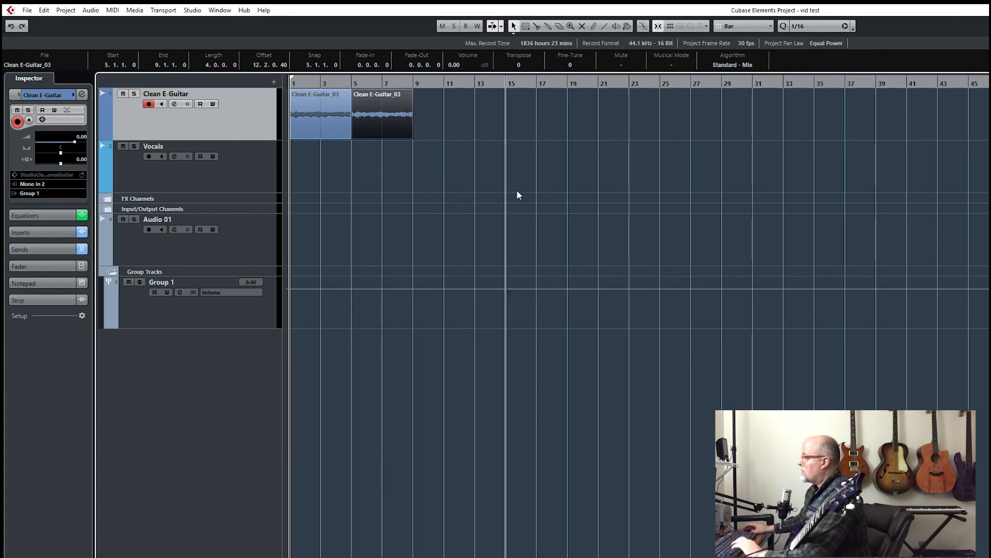
{"action": "key", "text": "space"}
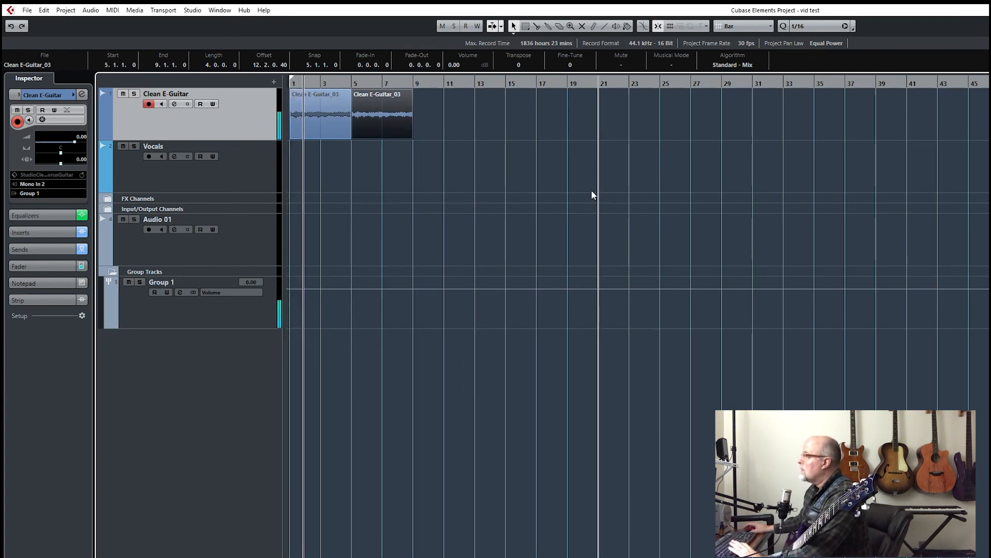